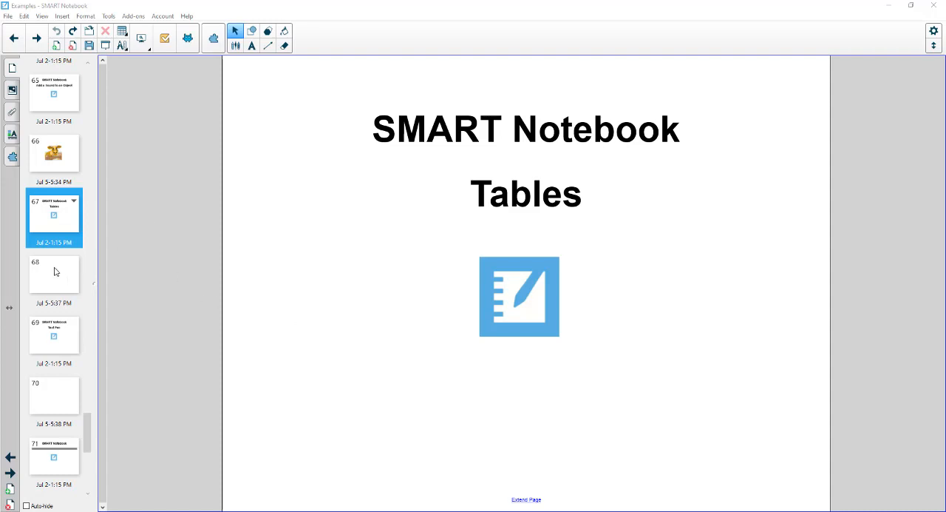
Insert a table with four rows and two columns on blank page 68.
{"action": "left_click", "coordinate": [61, 299]}
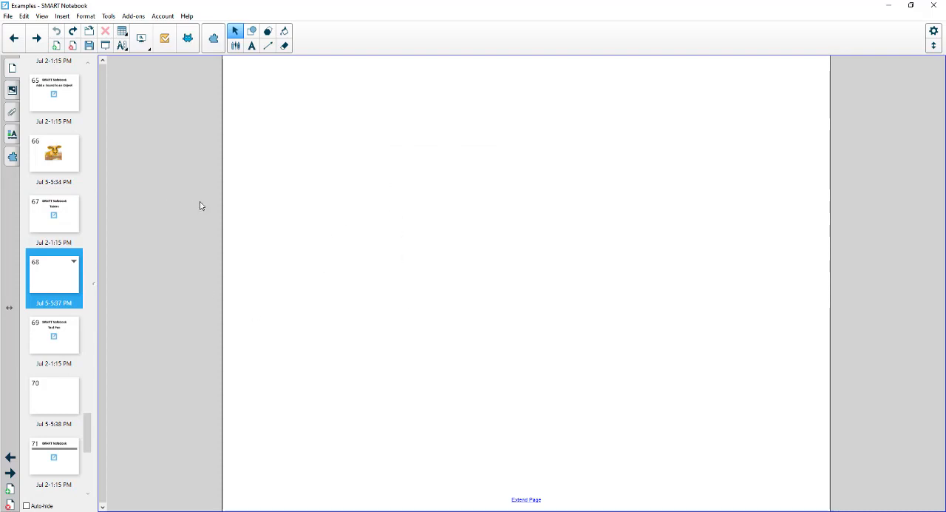
{"action": "left_click", "coordinate": [123, 34]}
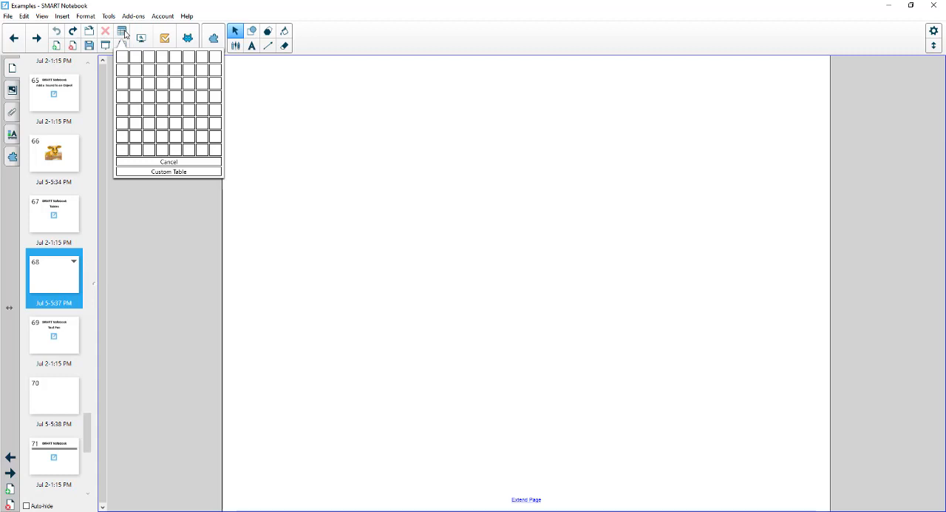
{"action": "left_click", "coordinate": [135, 102]}
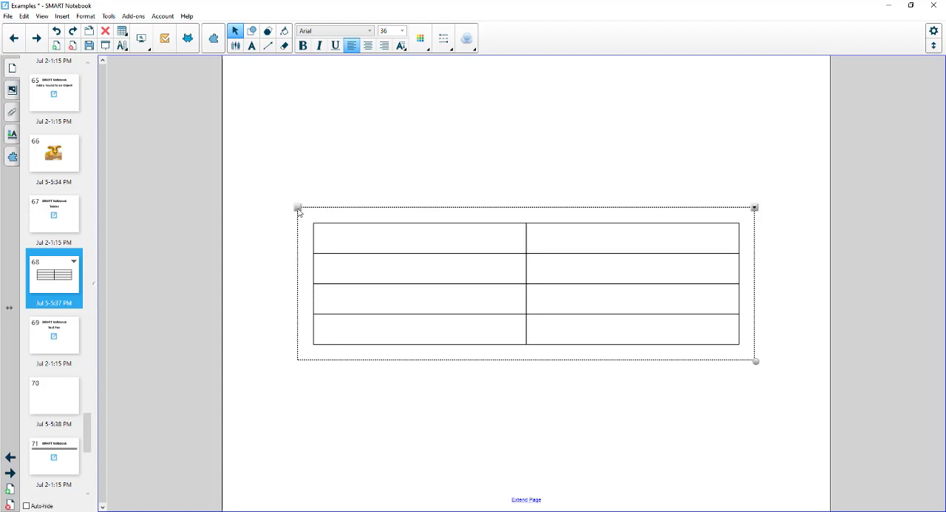
Move the table toward the top of the page and enlarge it slightly.
{"action": "left_click_drag", "start_coordinate": [298, 212], "coordinate": [283, 127]}
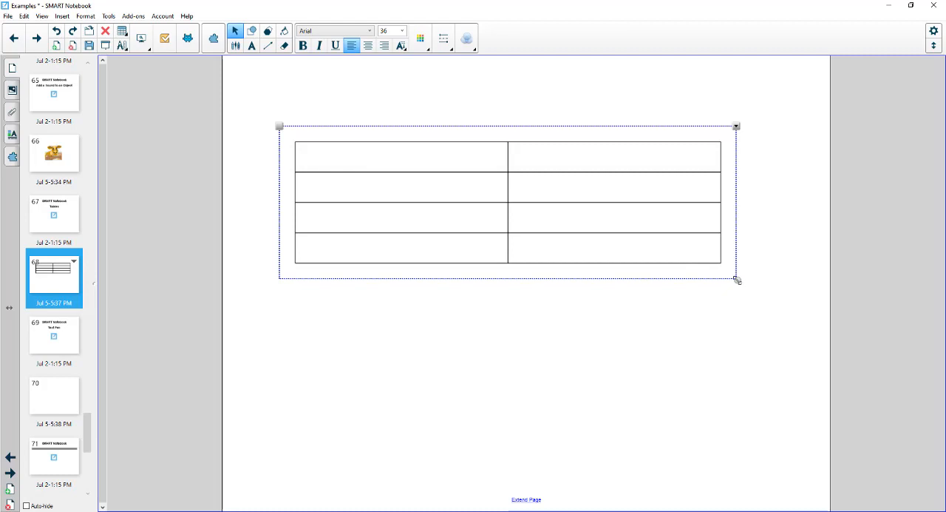
{"action": "left_click_drag", "start_coordinate": [737, 280], "coordinate": [779, 293]}
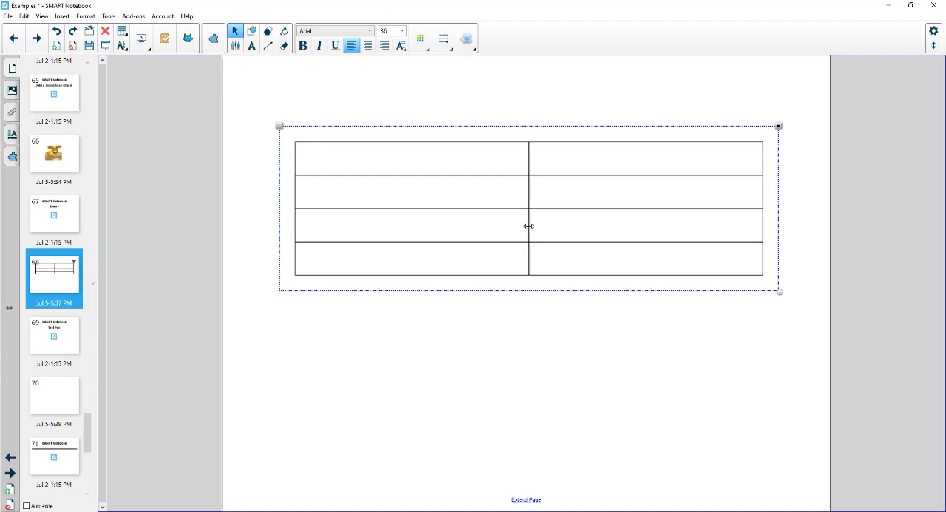
Narrow the table's first column and make its two lowest rows taller.
{"action": "left_click_drag", "start_coordinate": [528, 226], "coordinate": [436, 224]}
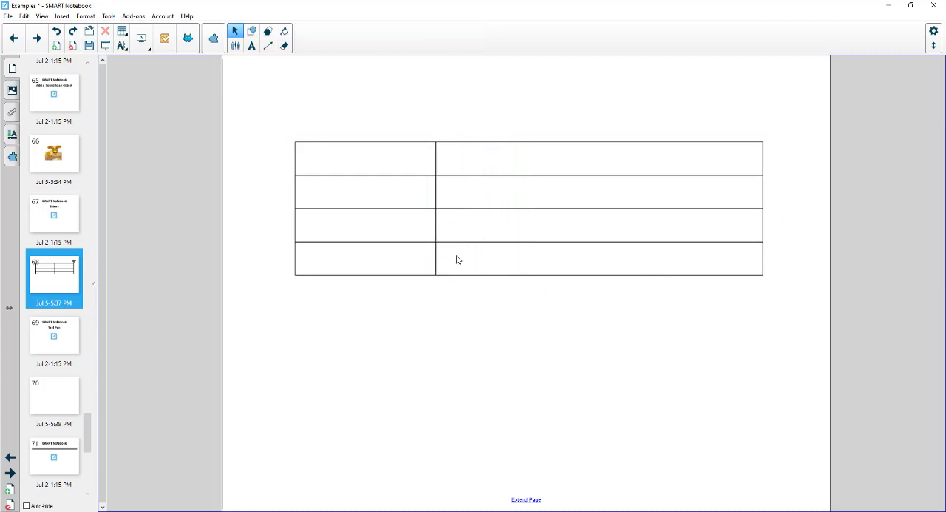
{"action": "left_click_drag", "start_coordinate": [521, 241], "coordinate": [520, 324]}
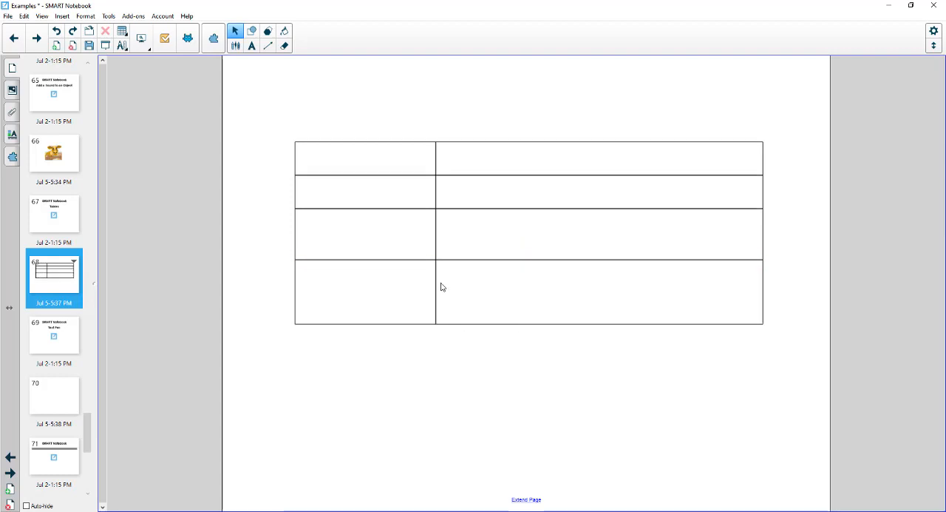
{"action": "left_click_drag", "start_coordinate": [412, 258], "coordinate": [406, 230]}
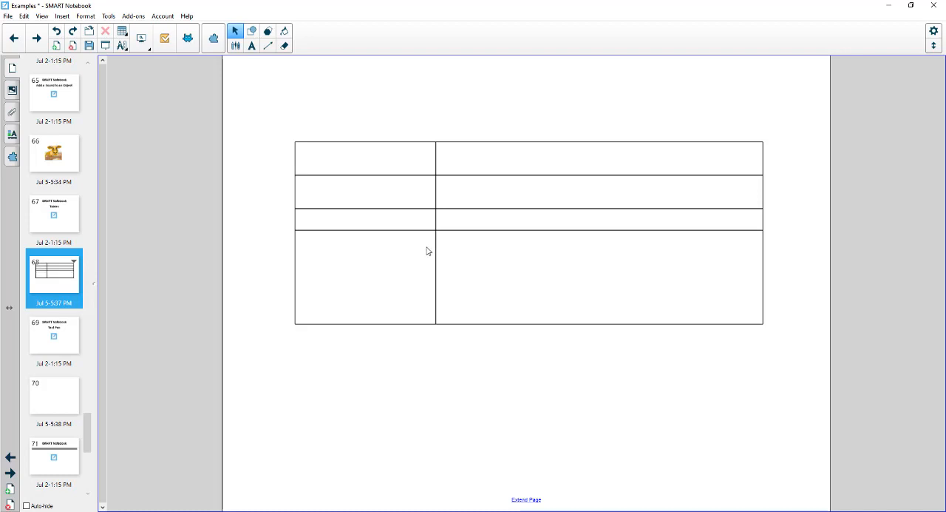
{"action": "left_click_drag", "start_coordinate": [401, 229], "coordinate": [403, 259]}
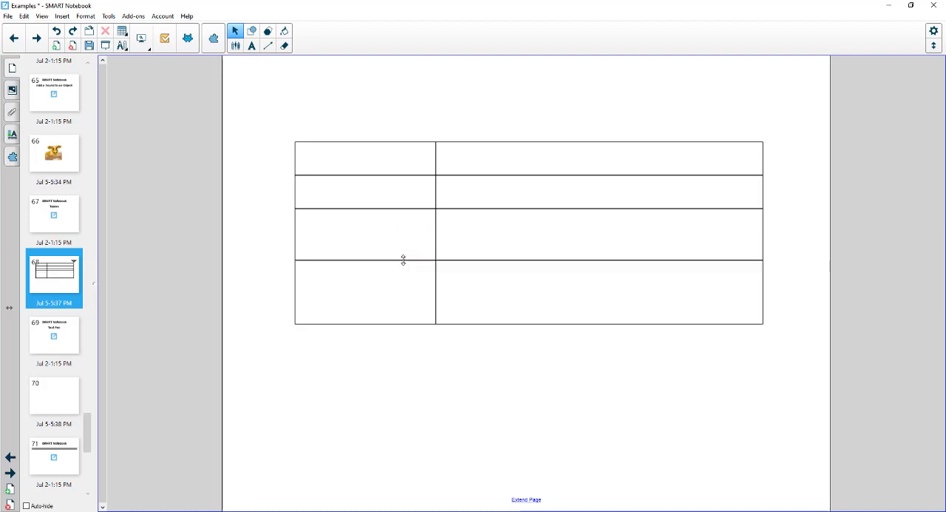
Enter "Hello" and "Bye" in the first row's two cells and reduce that row's height.
{"action": "left_click", "coordinate": [359, 165]}
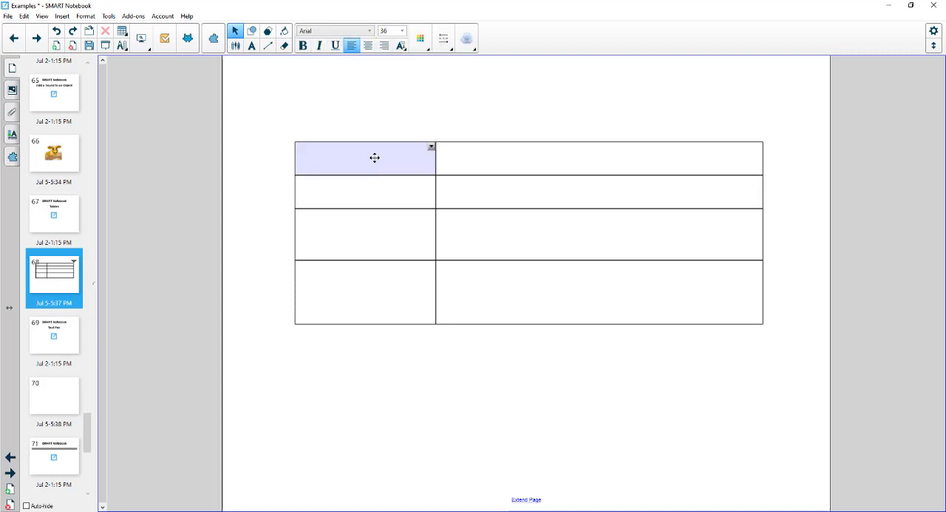
{"action": "type", "text": "Helo"}
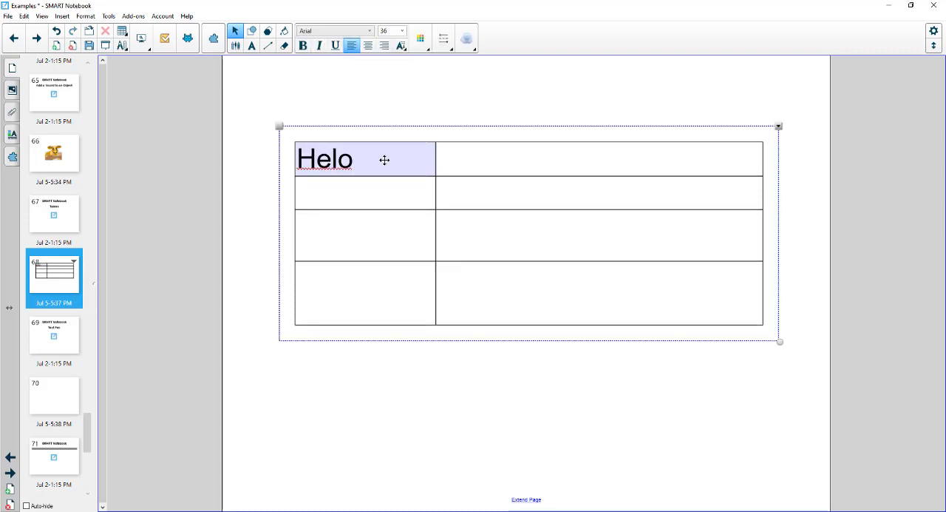
{"action": "key", "text": "BackSpace"}
{"action": "type", "text": "lo"}
{"action": "key", "text": "Tab"}
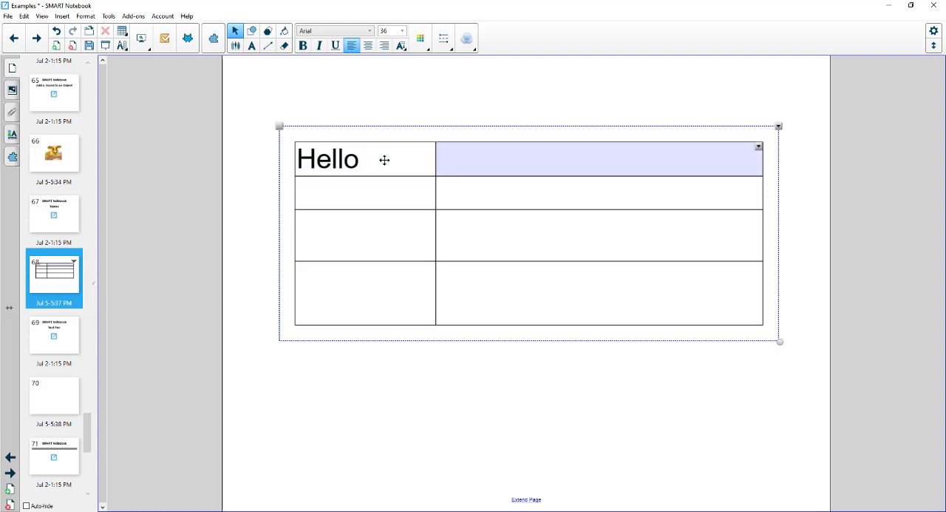
{"action": "type", "text": "Bye"}
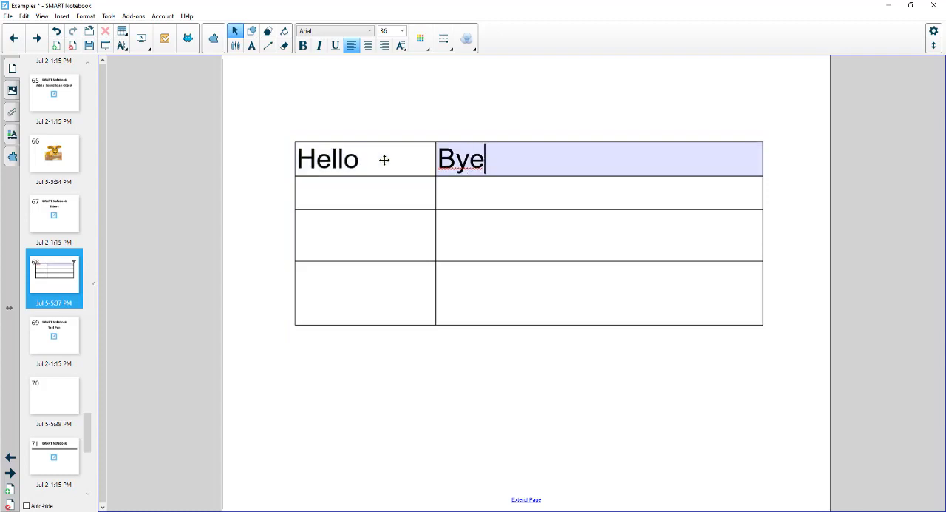
{"action": "key", "text": "Return"}
{"action": "key", "text": "BackSpace"}
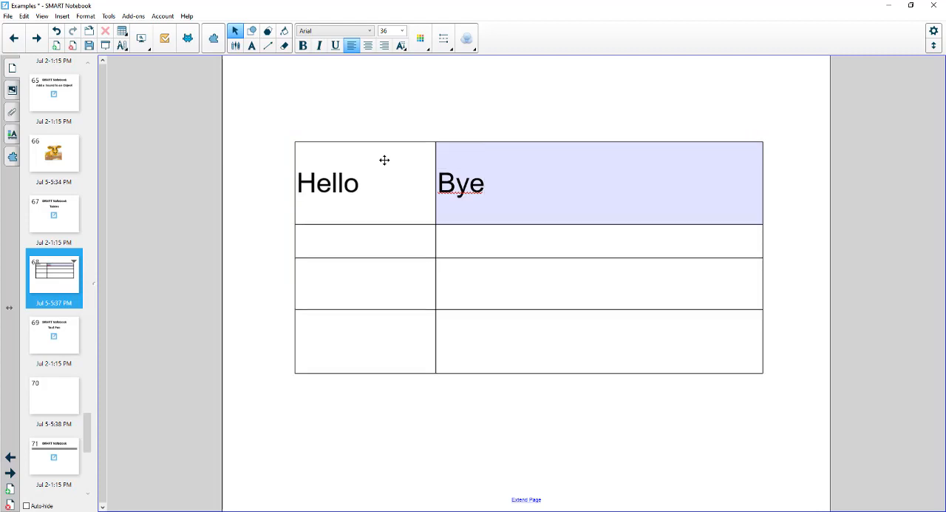
{"action": "left_click", "coordinate": [416, 118]}
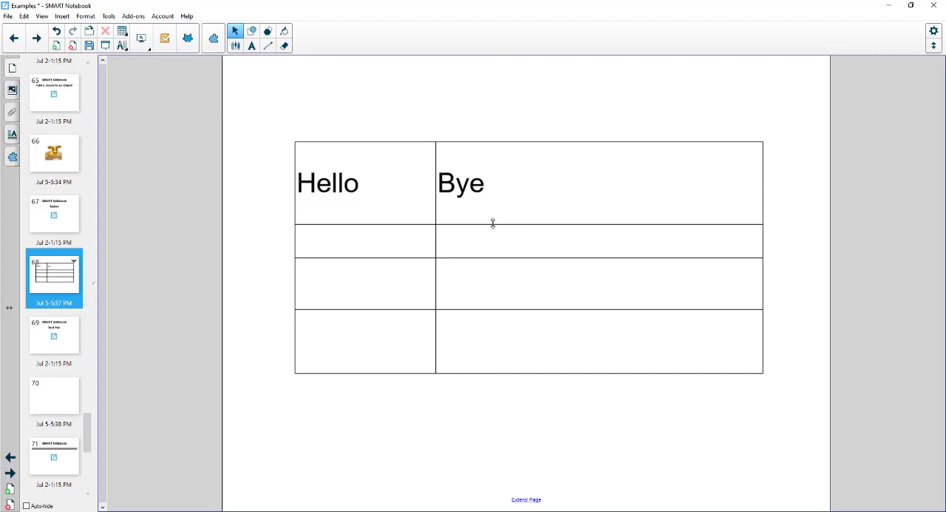
{"action": "left_click_drag", "start_coordinate": [495, 223], "coordinate": [490, 195]}
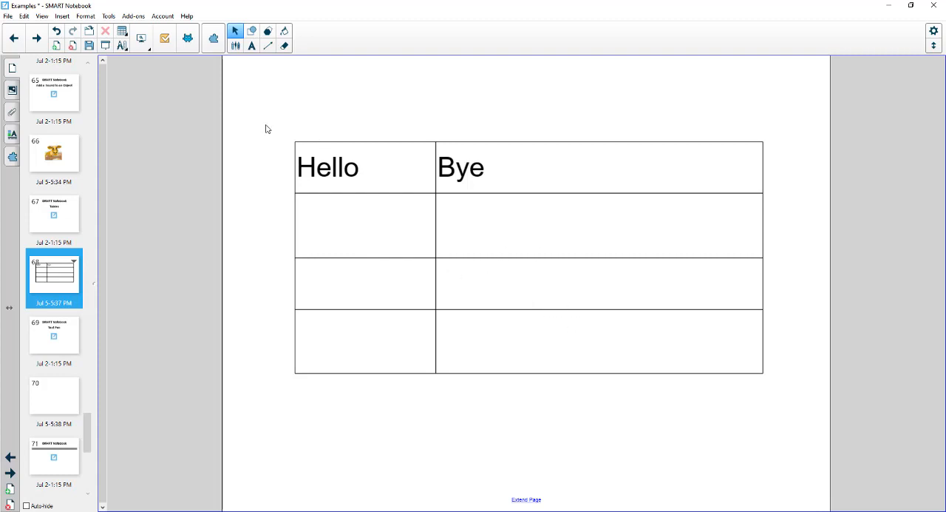
Make all of the table's rows the same height and its columns the same width.
{"action": "left_click_drag", "start_coordinate": [264, 122], "coordinate": [709, 307]}
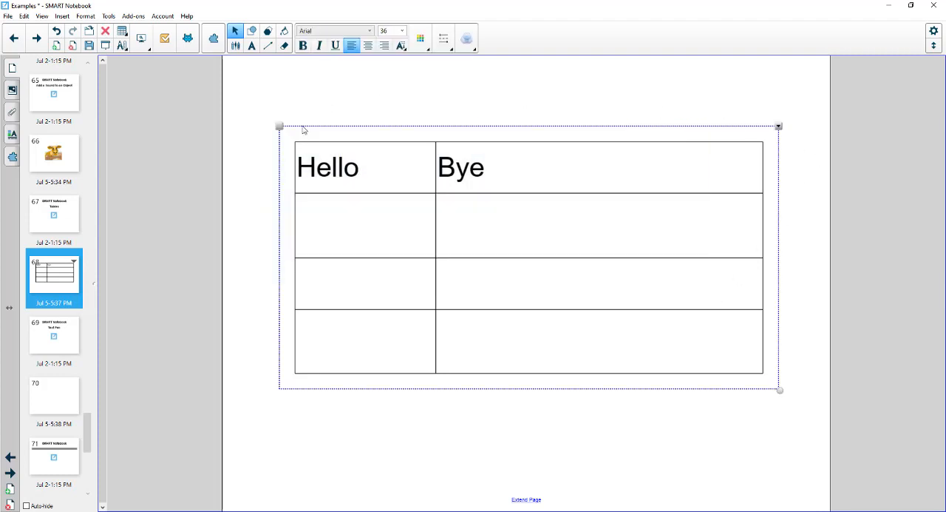
{"action": "left_click", "coordinate": [778, 128]}
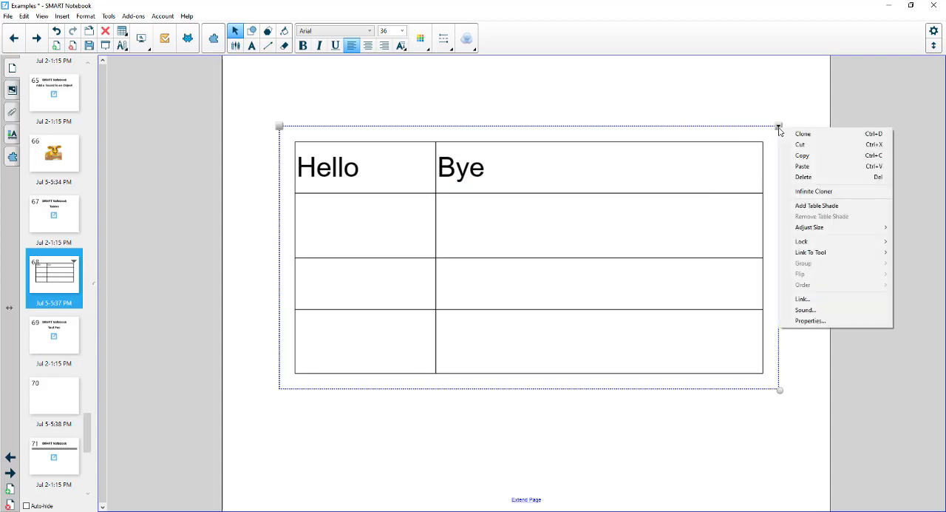
{"action": "mouse_move", "coordinate": [800, 232]}
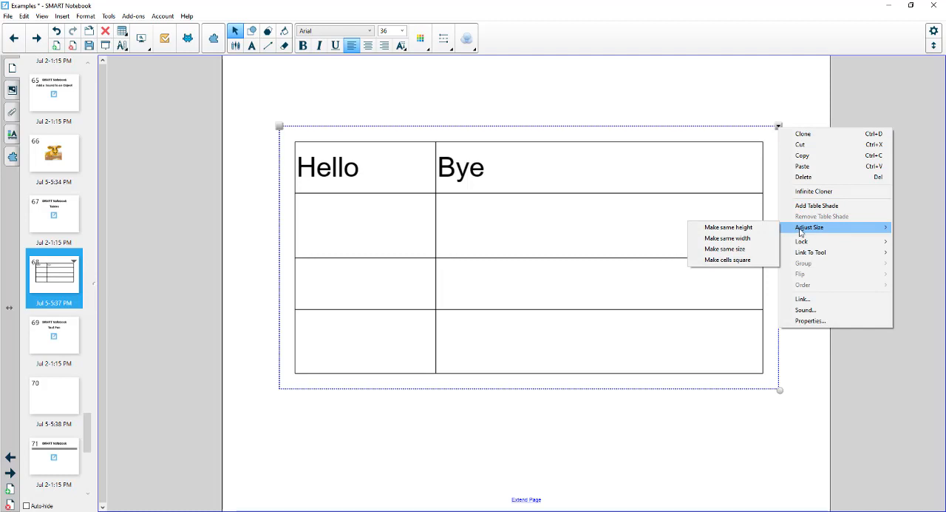
{"action": "left_click", "coordinate": [754, 231]}
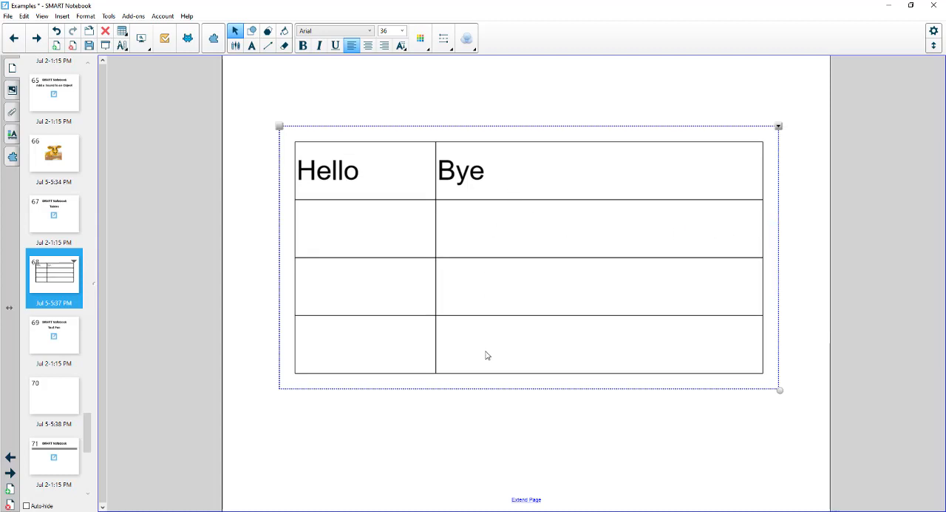
{"action": "left_click", "coordinate": [780, 128]}
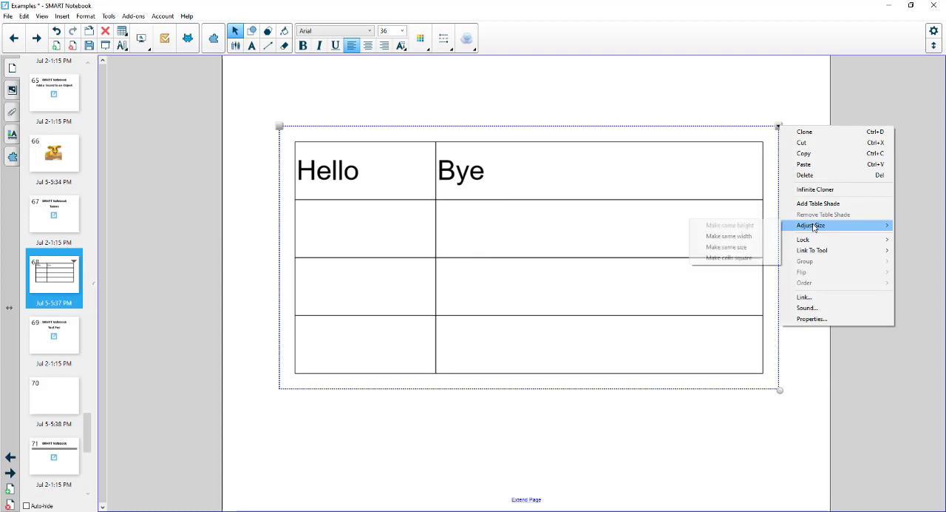
{"action": "left_click", "coordinate": [744, 236]}
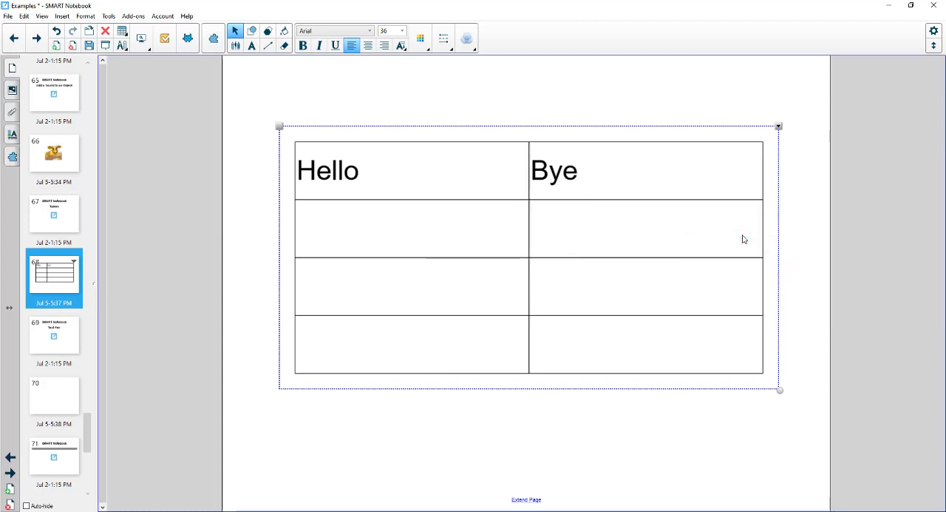
Try making all of the table's cells square and undo that change.
{"action": "left_click", "coordinate": [778, 127]}
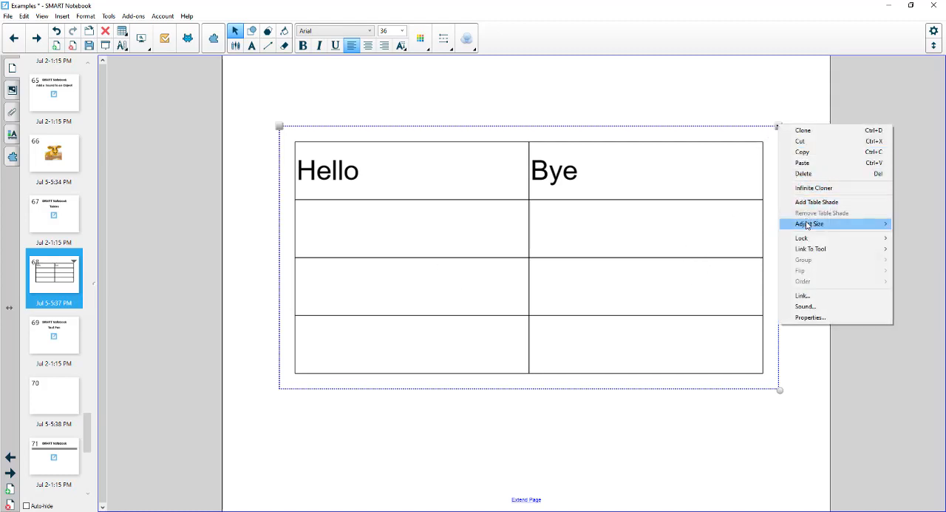
{"action": "mouse_move", "coordinate": [807, 225]}
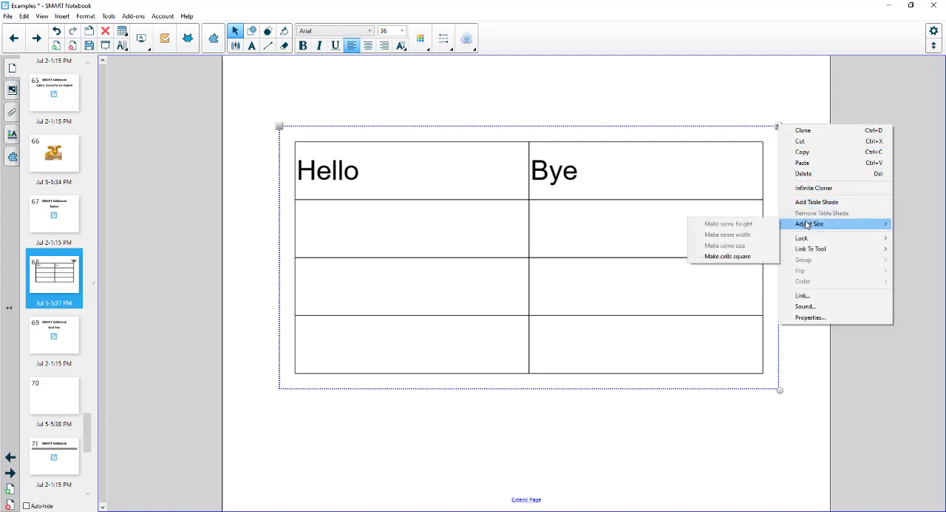
{"action": "left_click", "coordinate": [754, 257]}
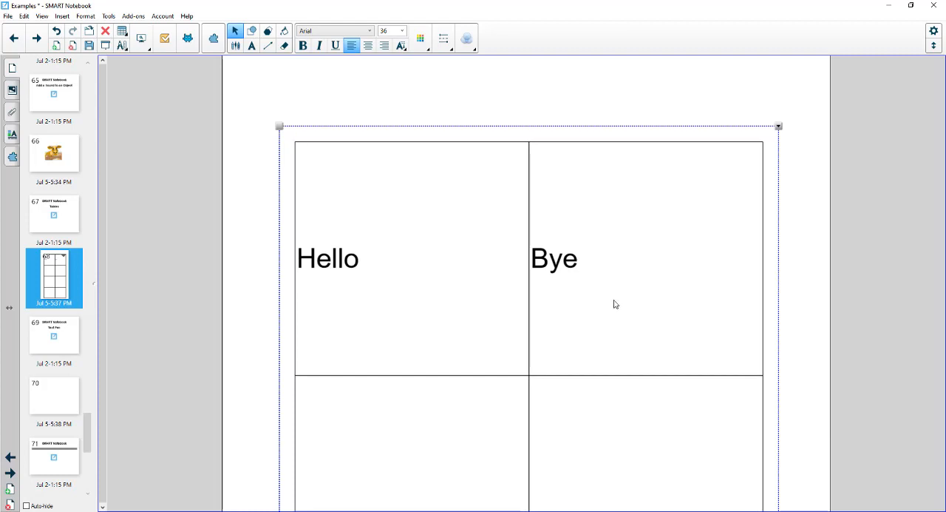
{"action": "scroll", "coordinate": [697, 293], "scroll_direction": "down", "scroll_amount": 3}
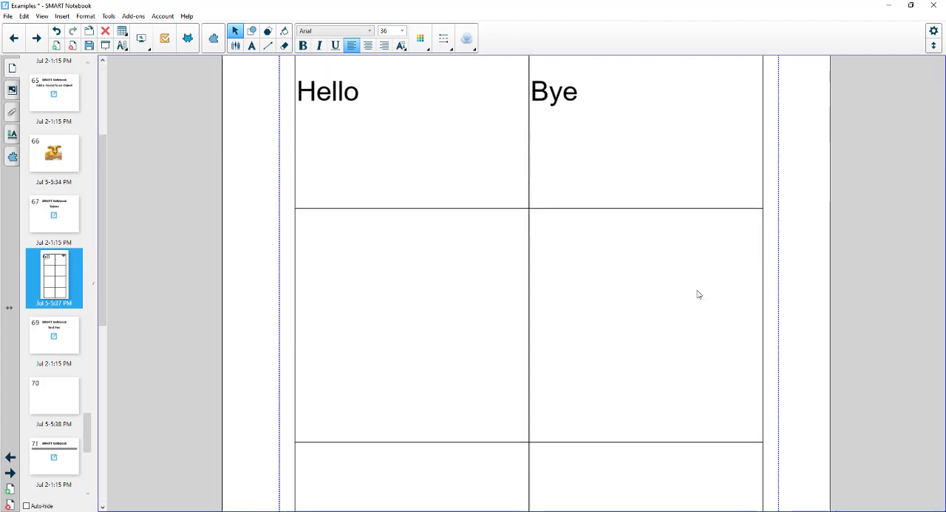
{"action": "key", "text": "ctrl+z"}
{"action": "scroll", "coordinate": [697, 293], "scroll_direction": "up", "scroll_amount": 2}
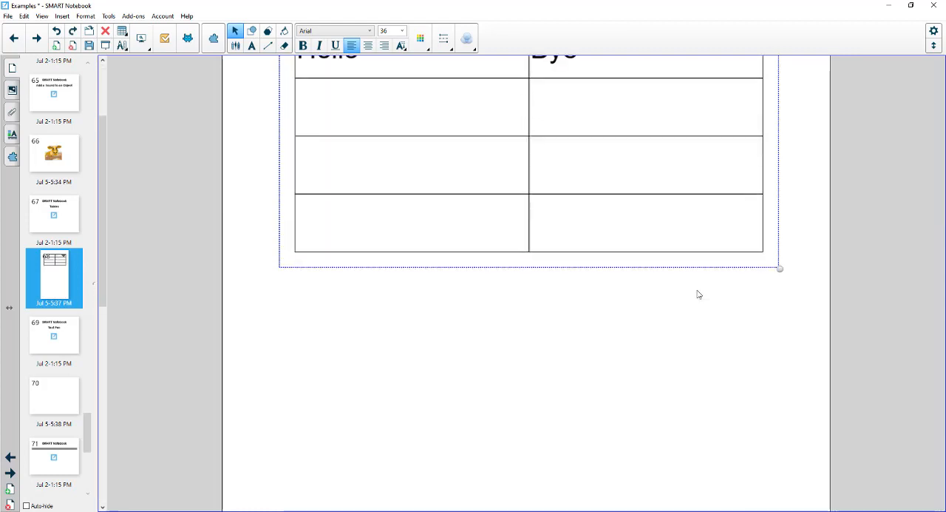
{"action": "scroll", "coordinate": [698, 294], "scroll_direction": "up", "scroll_amount": 1}
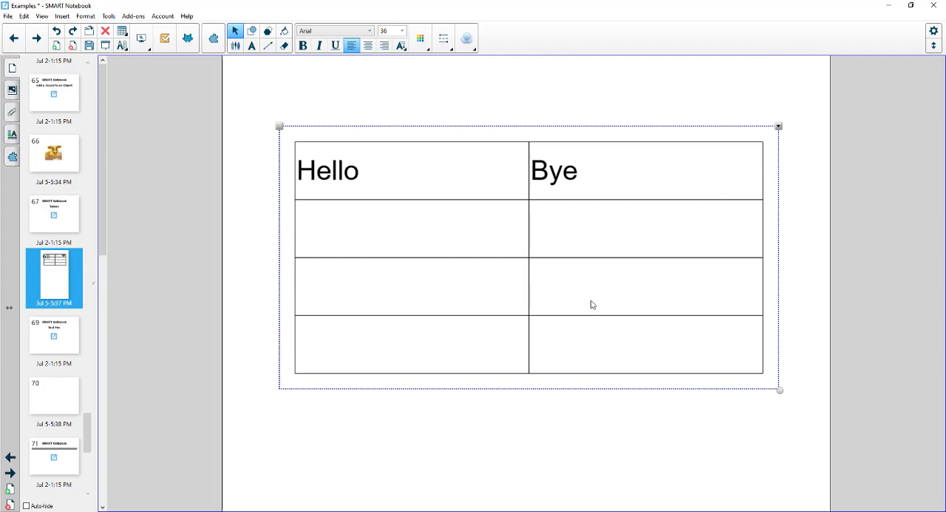
Add a table shade over all cells and uncover the "Hello" cell.
{"action": "left_click", "coordinate": [778, 127]}
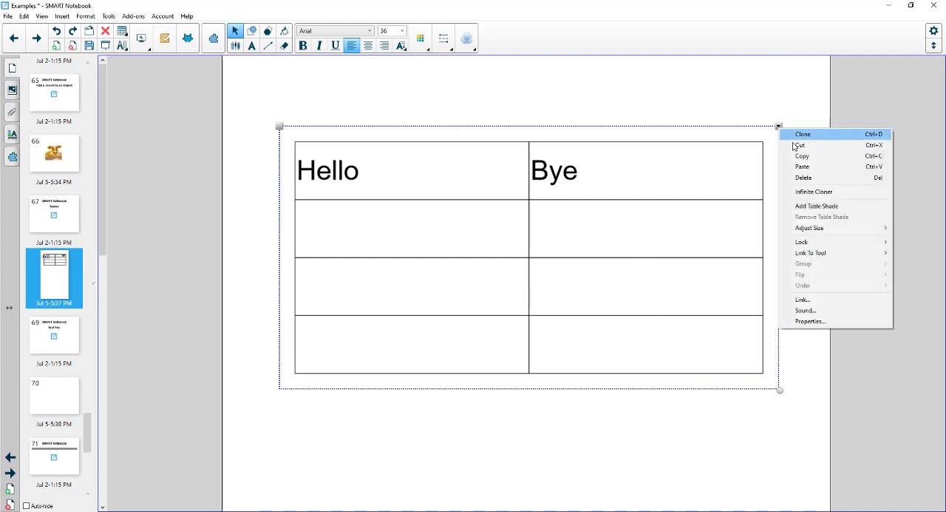
{"action": "left_click", "coordinate": [825, 211]}
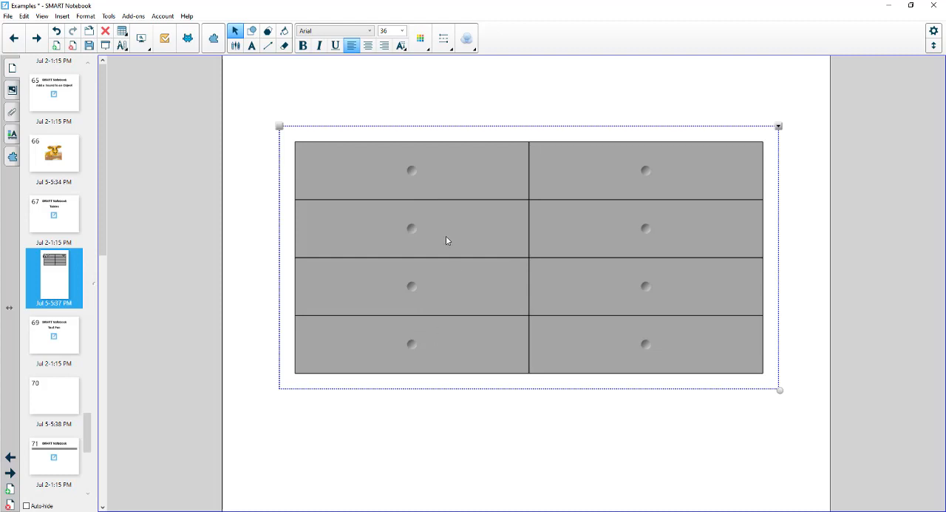
{"action": "left_click", "coordinate": [432, 178]}
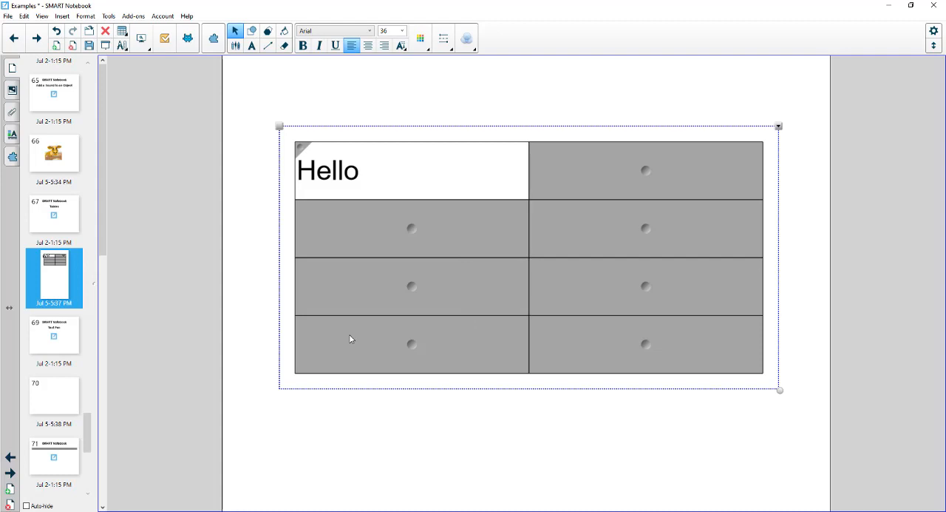
Remove the shade from the whole table.
{"action": "left_click", "coordinate": [778, 127]}
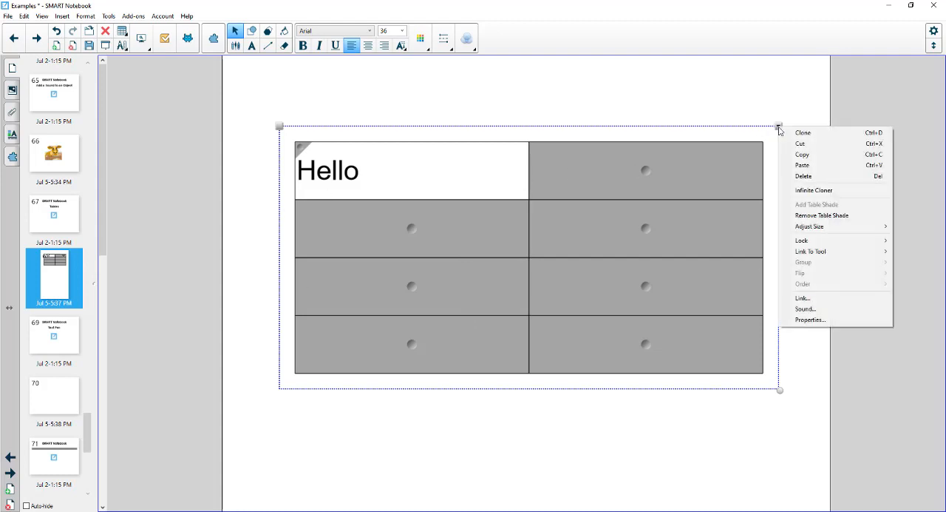
{"action": "left_click", "coordinate": [826, 216]}
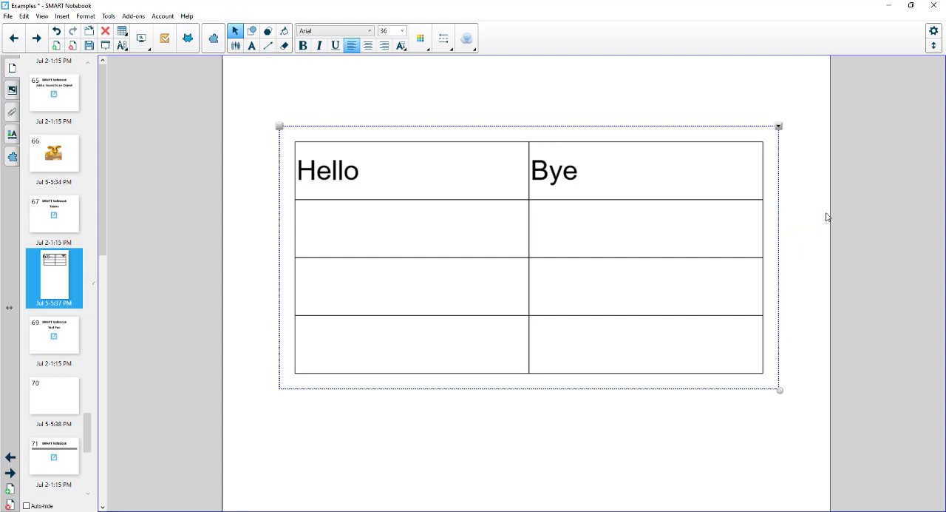